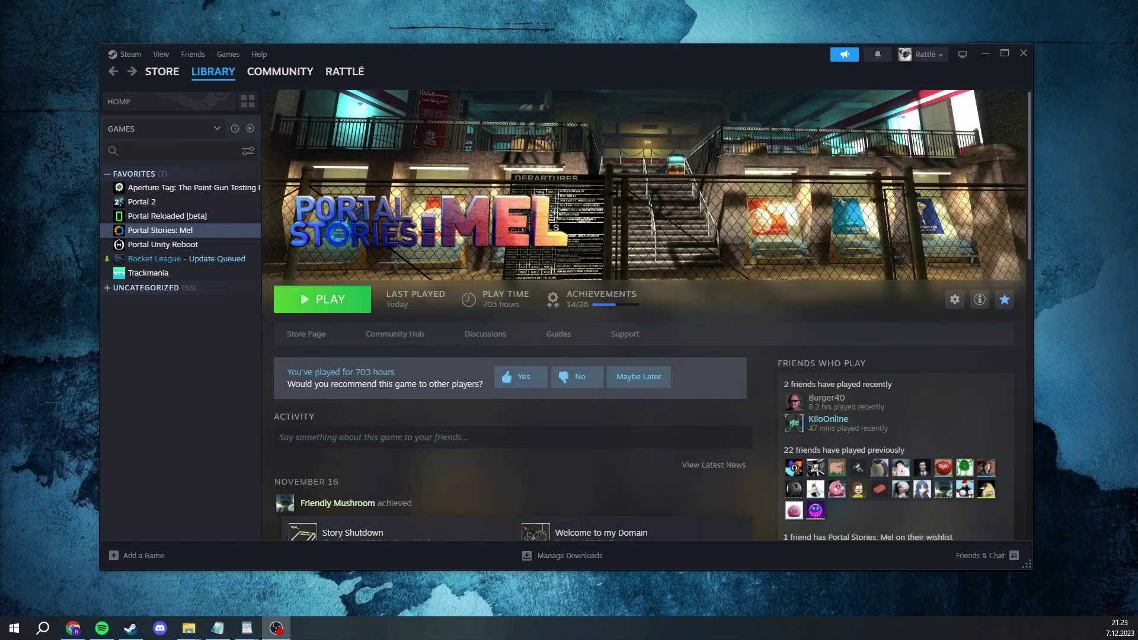
Look at the Portal 2 Speedrun Setup Guide and Common Folder Tutorial videos in the browser, and return to Steam.
click(73, 628)
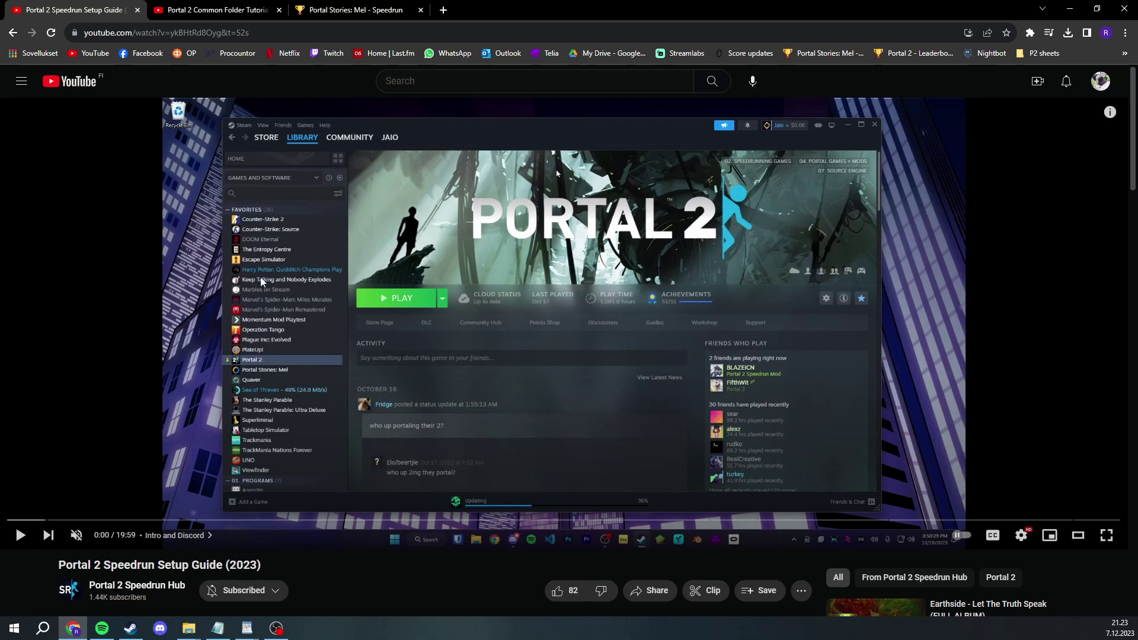
click(204, 6)
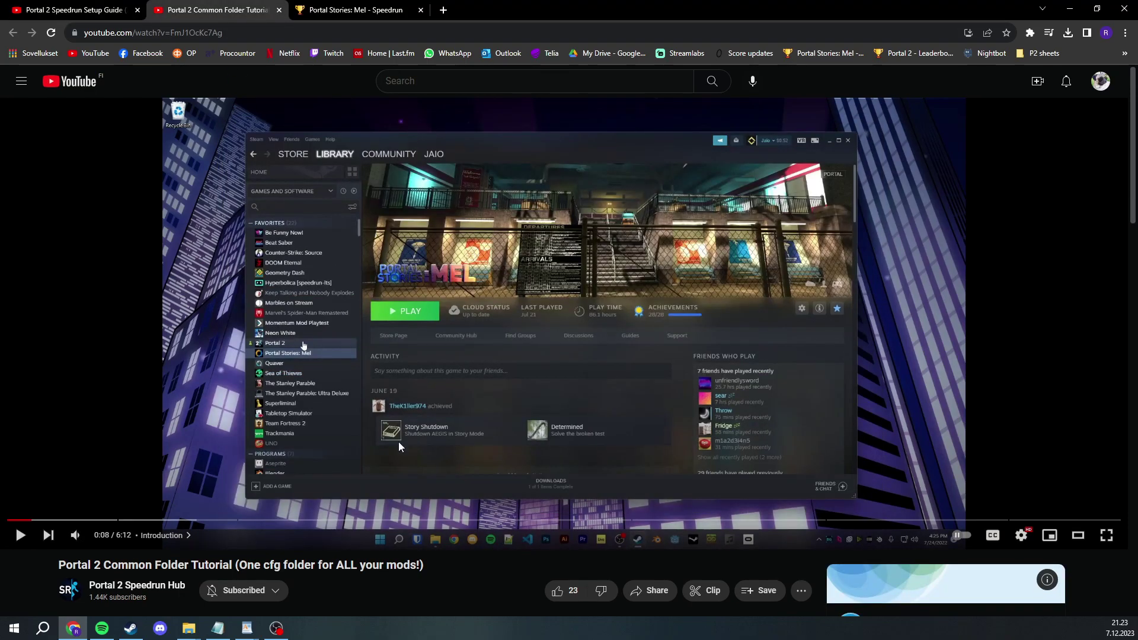
drag(453, 577, 52, 578)
click(366, 582)
click(1071, 9)
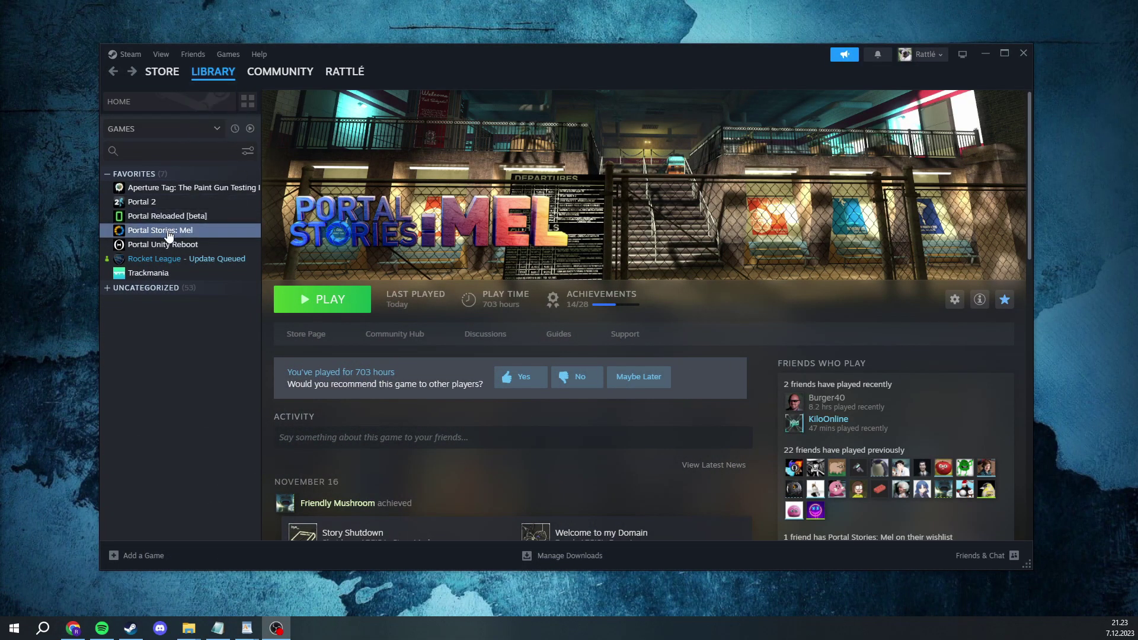
Browse the installed files of Portal Stories: Mel and open its portal_stories folder.
right_click(170, 236)
click(211, 323)
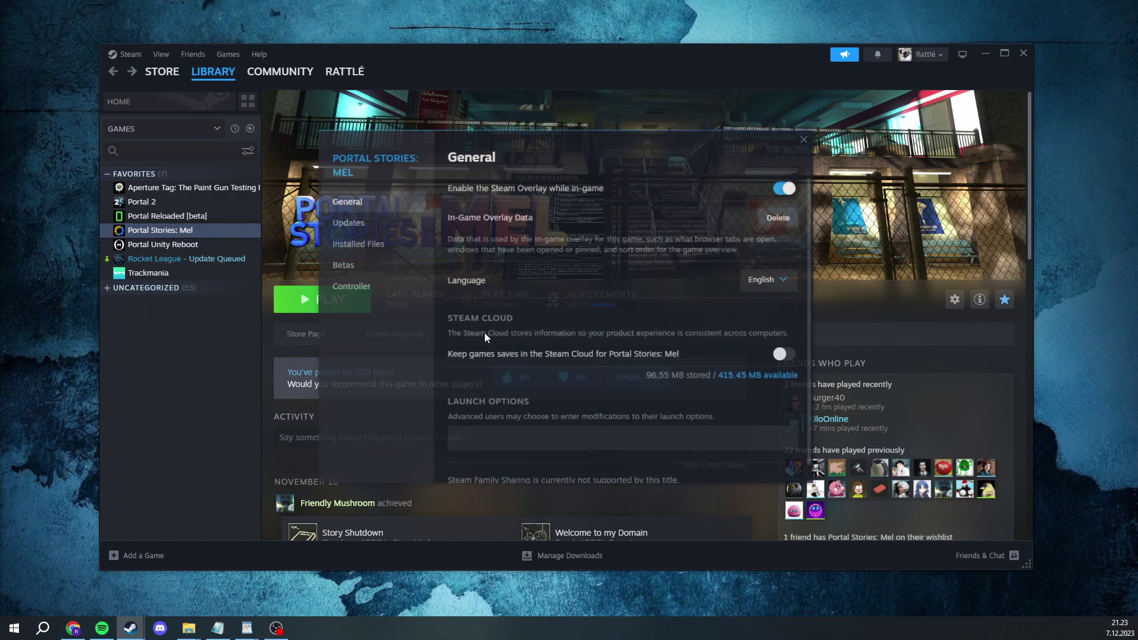
click(337, 254)
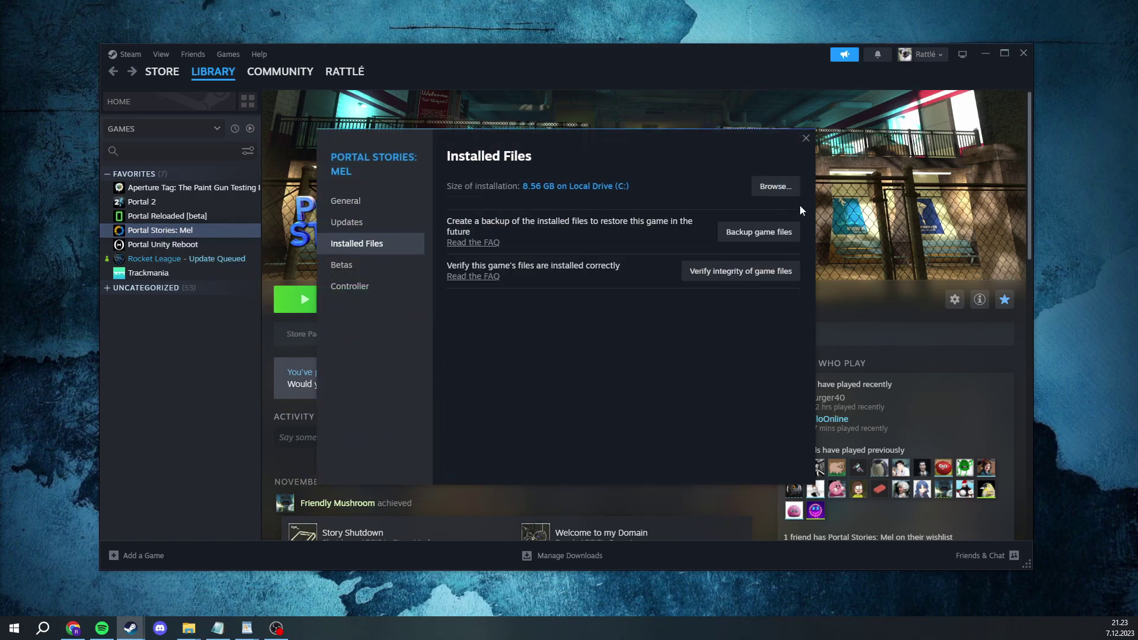
click(775, 186)
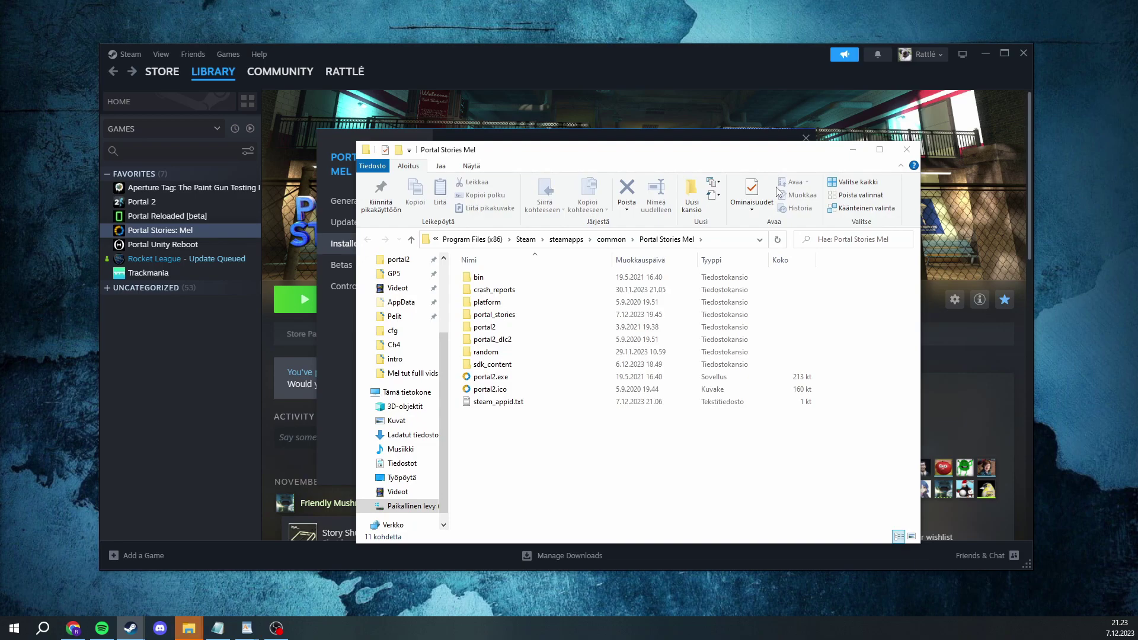
click(508, 315)
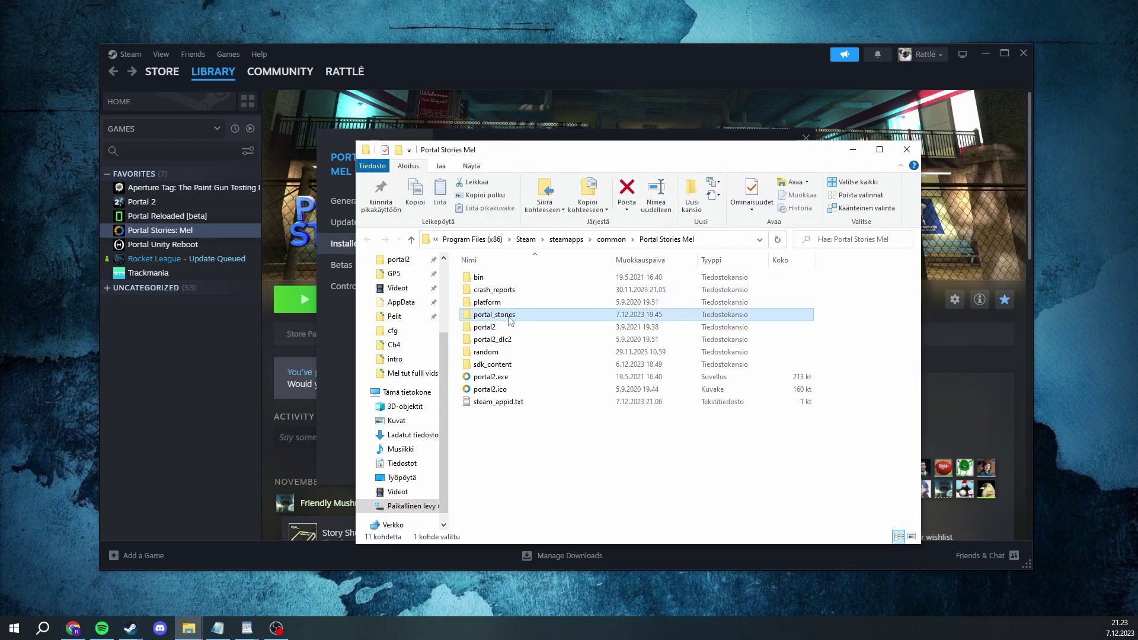
double_click(518, 315)
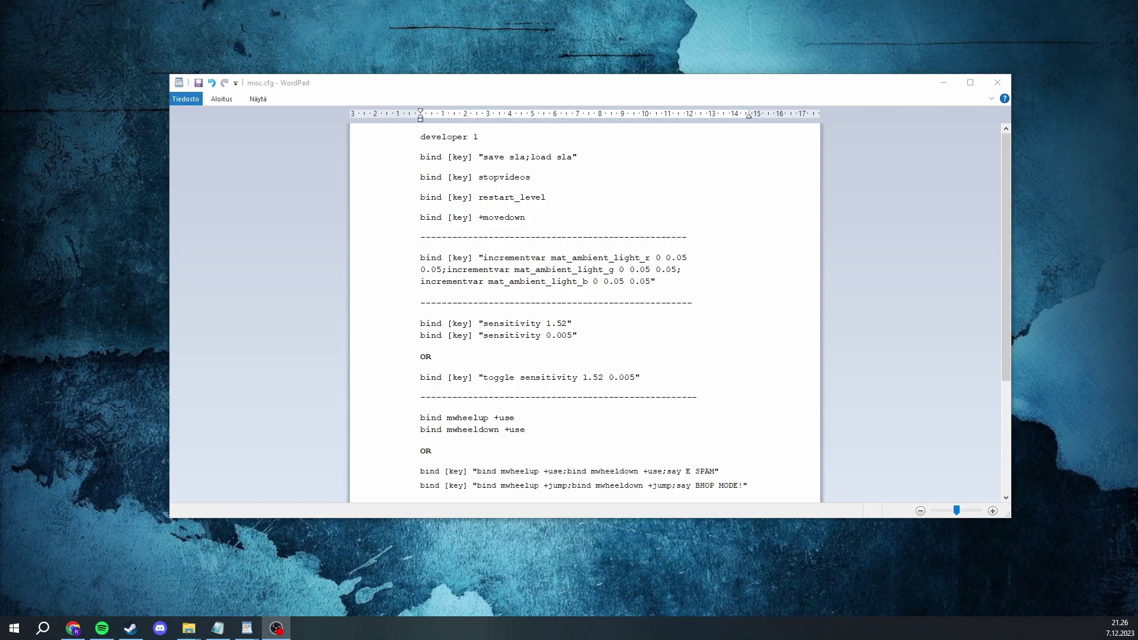
Review the developer, save/load, stopvideos, restart_level and +movedown lines in misc.cfg.
click(422, 136)
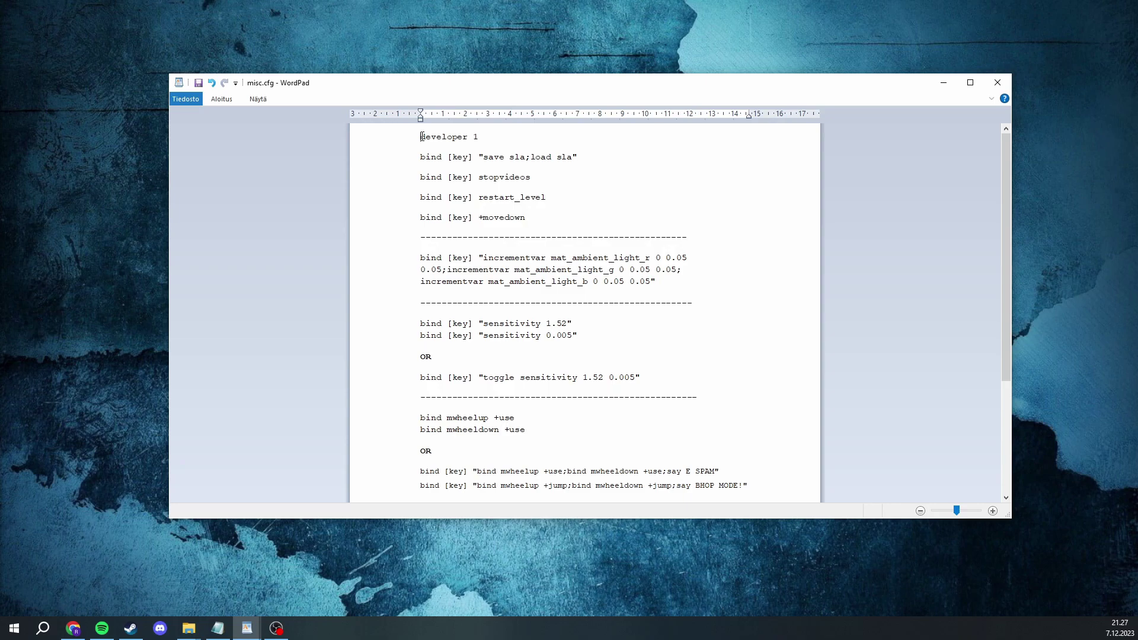
triple_click(562, 156)
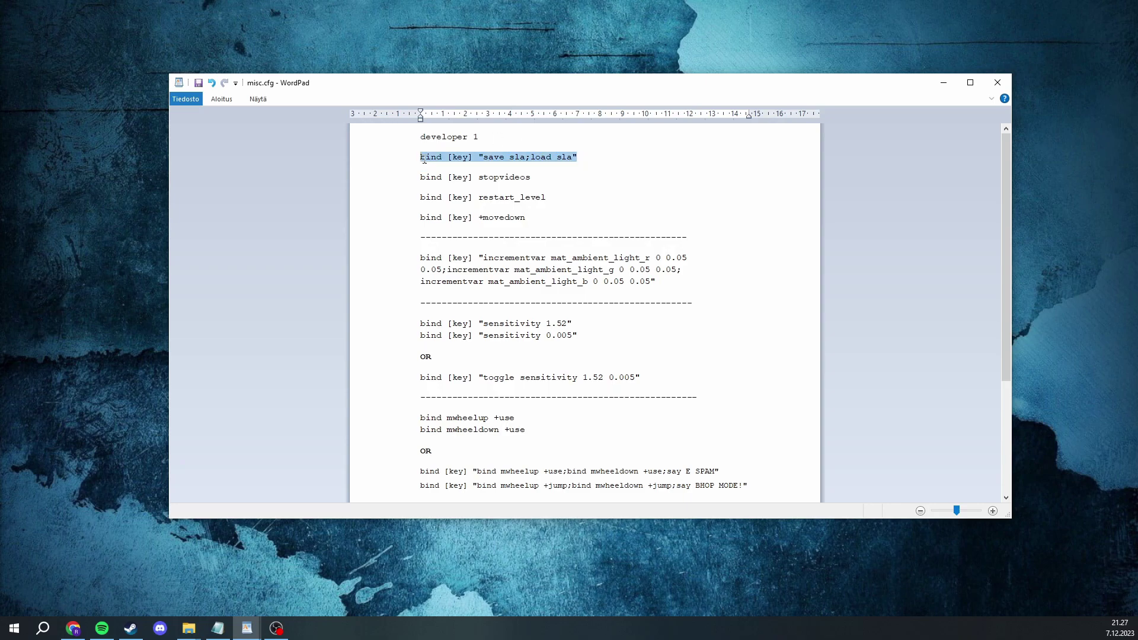
click(605, 156)
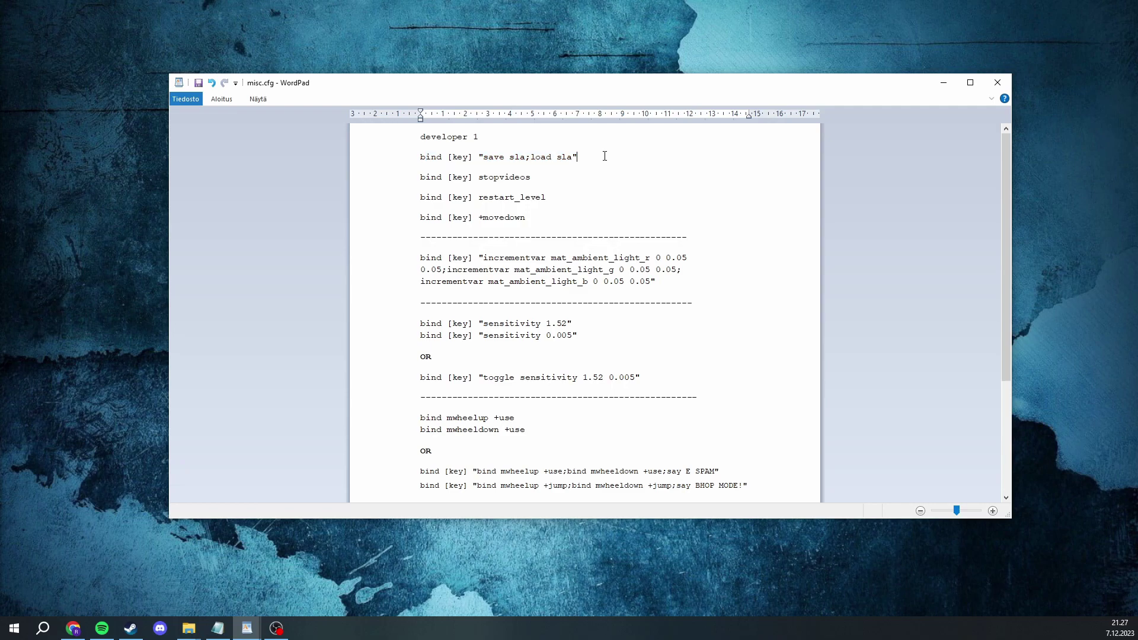
double_click(515, 157)
drag(533, 178, 412, 182)
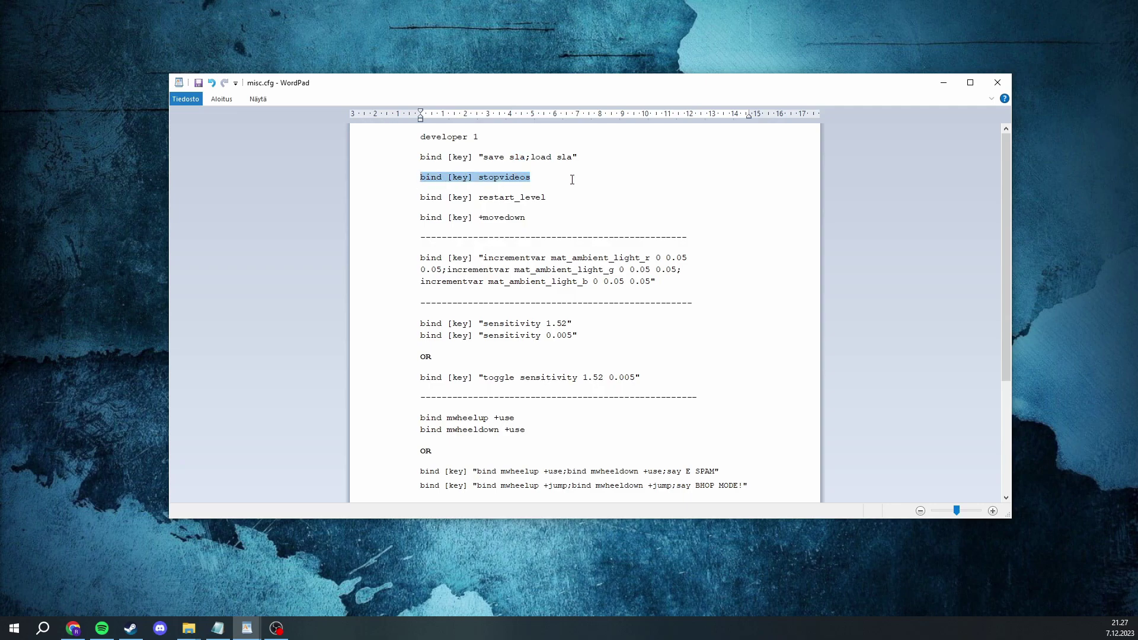
click(554, 197)
drag(554, 197, 413, 202)
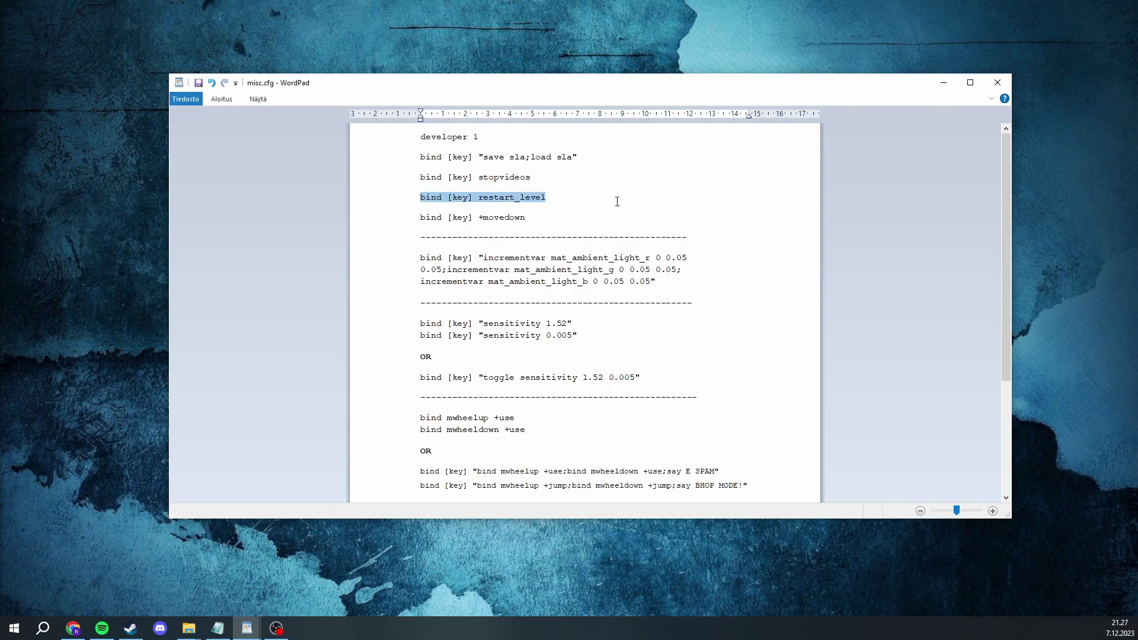
click(529, 218)
drag(528, 218, 415, 222)
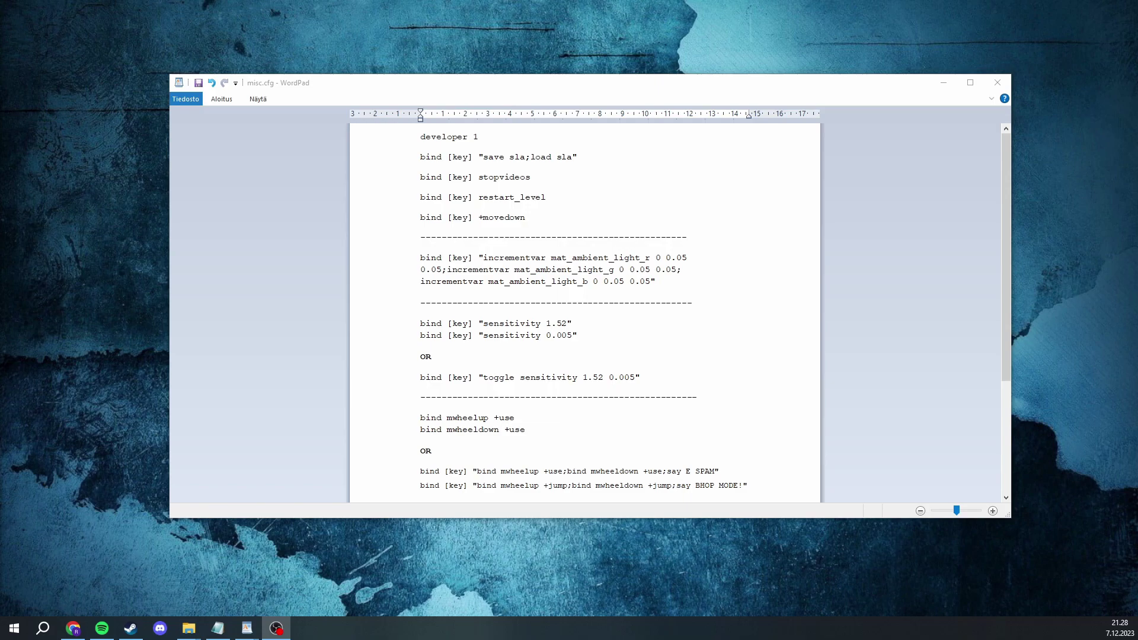
Examine the mat_ambient_light brightness bind and the sensitivity binds, including the toggle alternative, in misc.cfg.
click(620, 249)
click(416, 260)
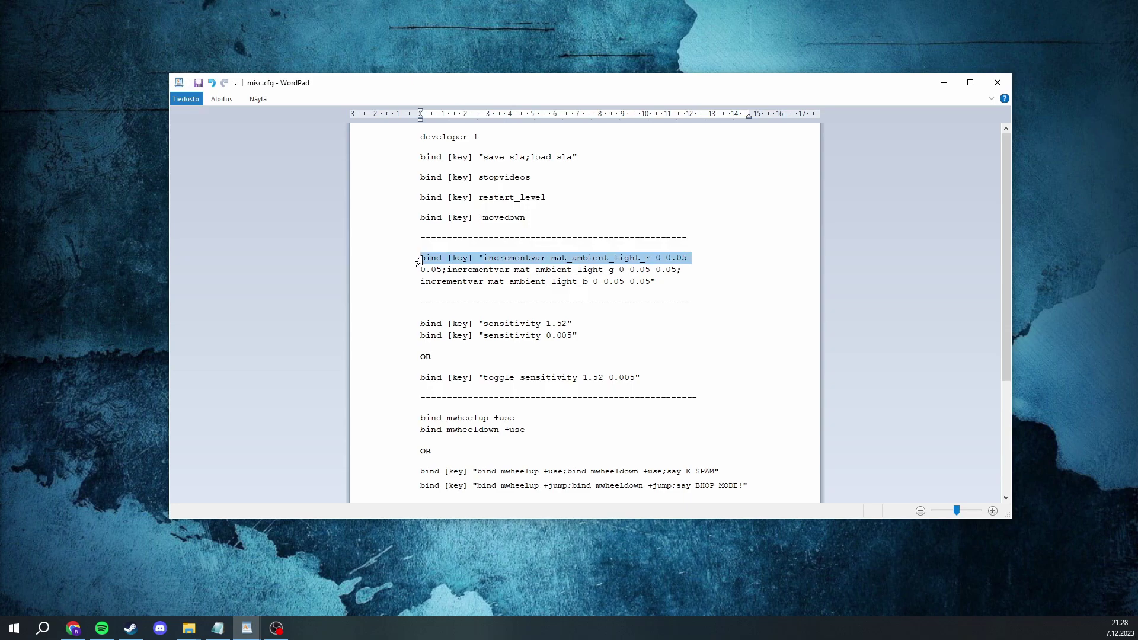
drag(416, 261, 666, 281)
click(665, 279)
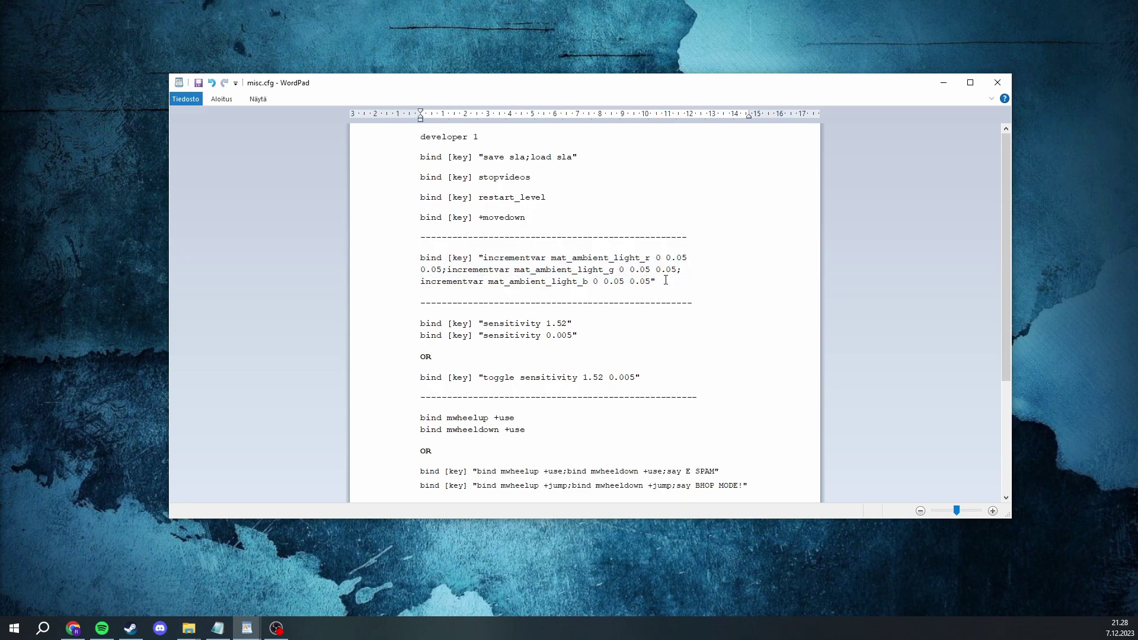
scroll(593, 353, down, 1)
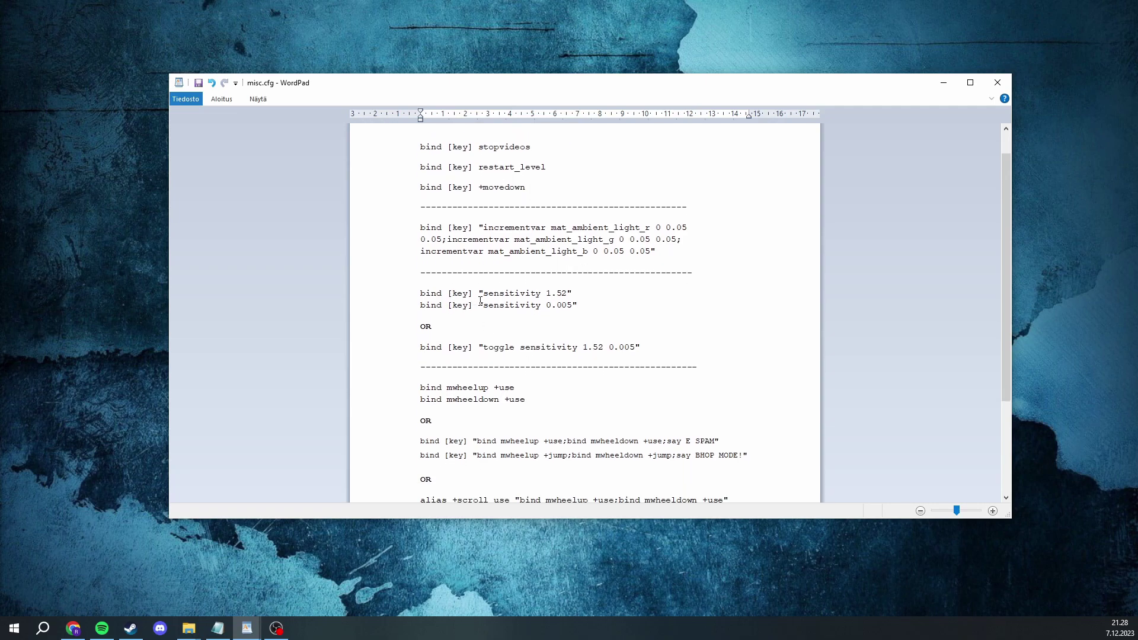
drag(585, 307, 424, 293)
click(416, 310)
drag(420, 347, 646, 348)
click(647, 347)
Examine the mouse wheel +use binds and the key binds switching the wheel between +use and +jump.
scroll(646, 347, down, 3)
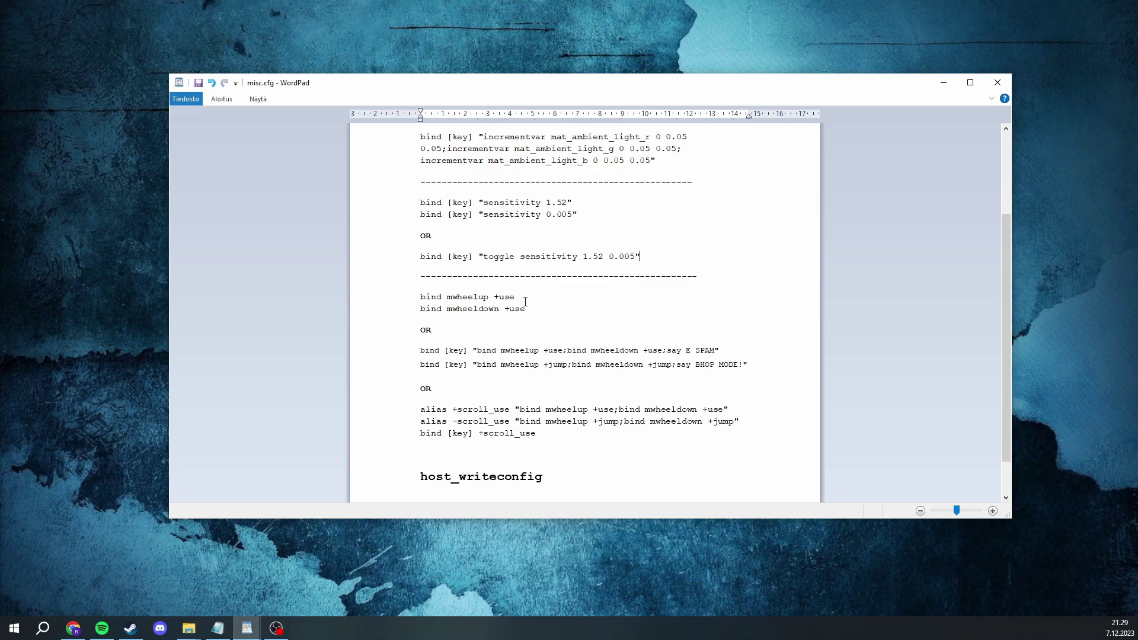
drag(526, 309, 420, 298)
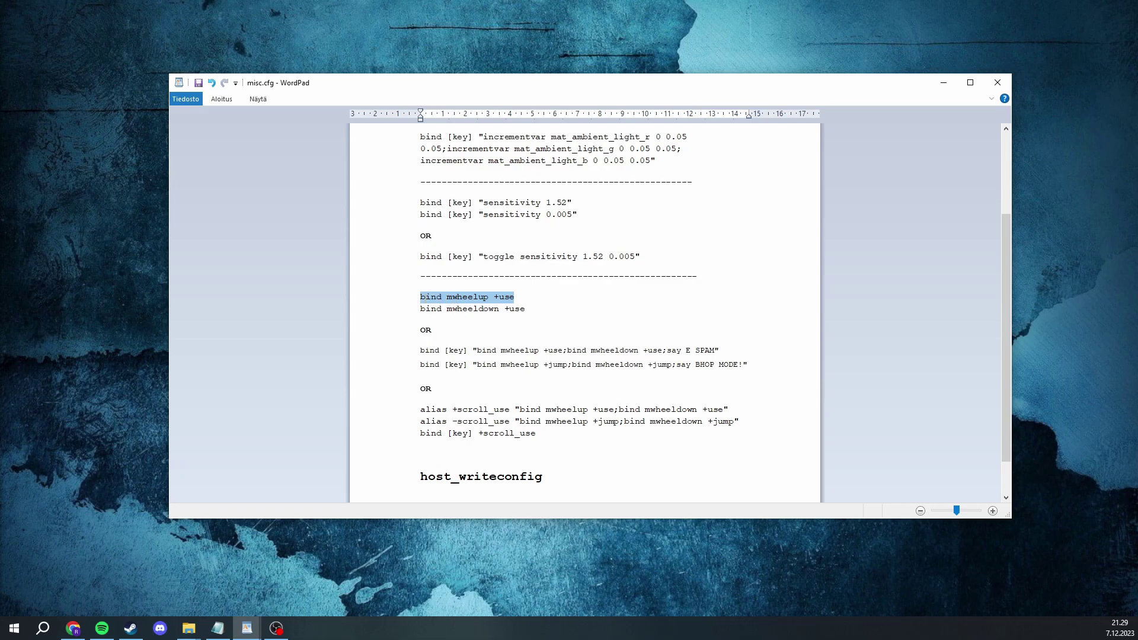
click(539, 309)
scroll(542, 309, down, 2)
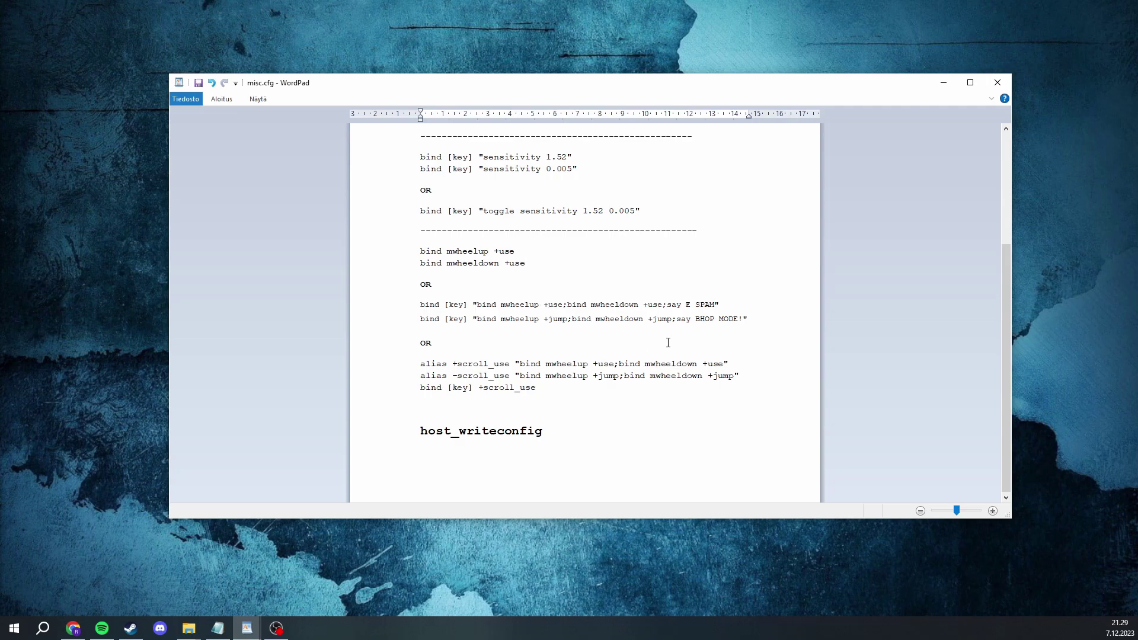
drag(753, 320, 429, 313)
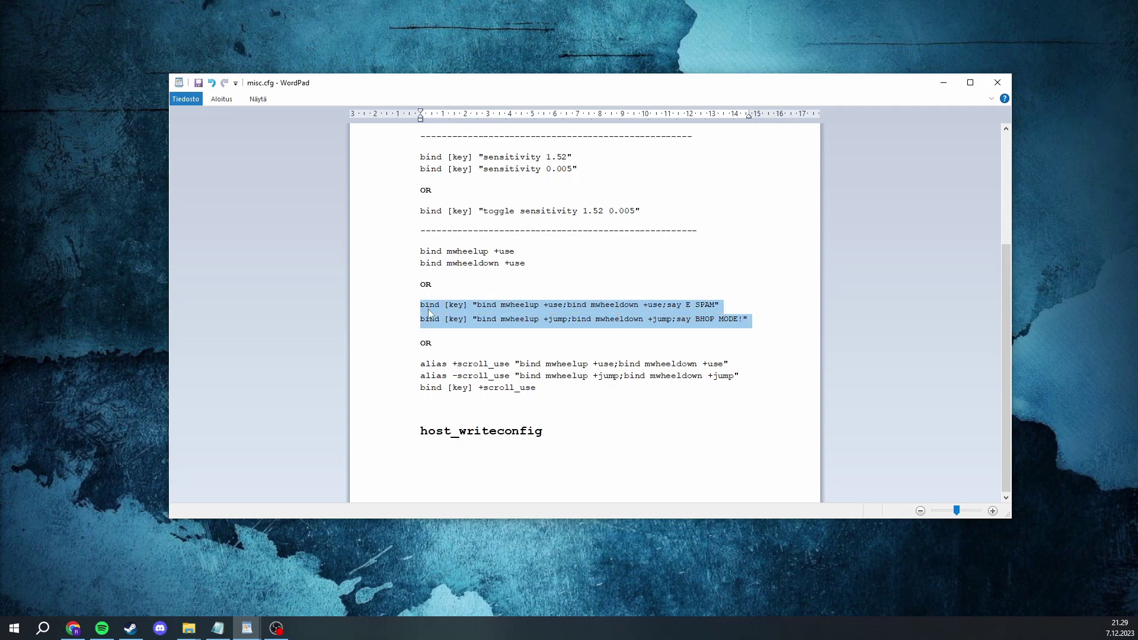
click(498, 323)
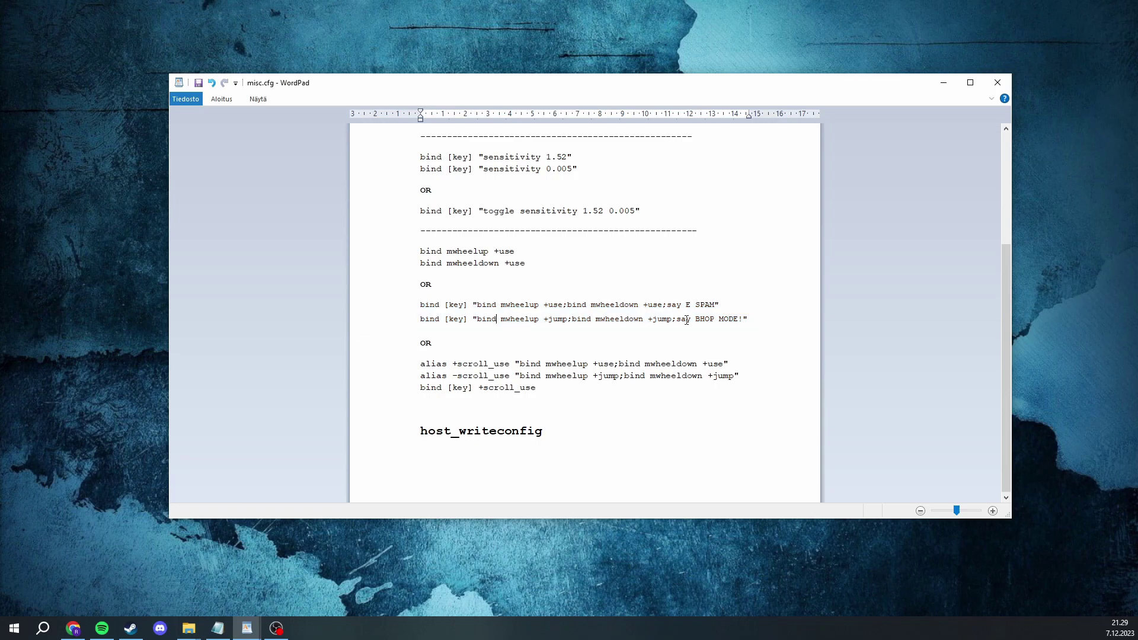
drag(686, 305, 714, 309)
click(729, 296)
Examine the +scroll_use and -scroll_use aliases, their key bind, and the host_writeconfig command.
drag(741, 376, 421, 363)
click(449, 374)
drag(479, 388, 551, 388)
click(560, 391)
drag(546, 431, 404, 429)
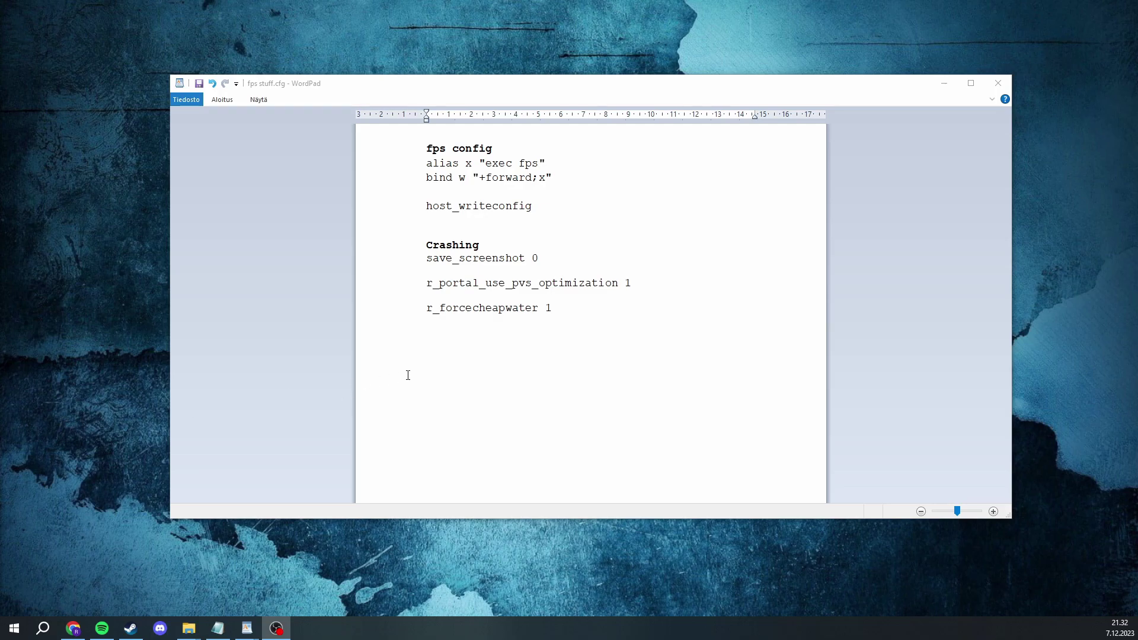
Download the FPS Config file fps.cfg from the Portal Stories: Mel resources on speedrun.com, keeping the unverified file.
click(74, 630)
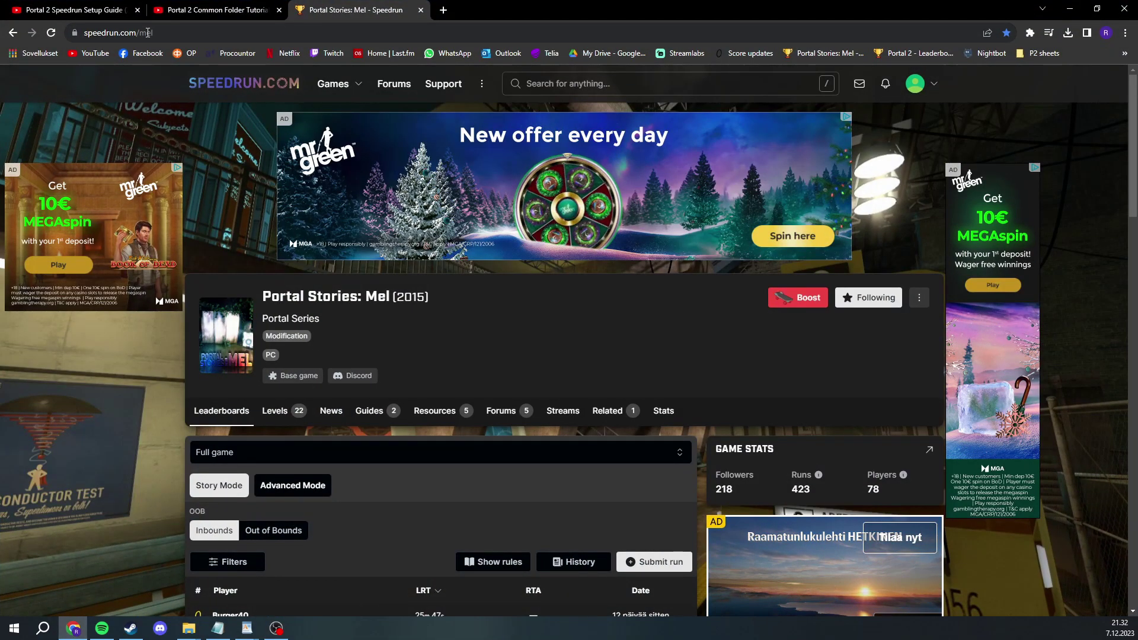
click(435, 419)
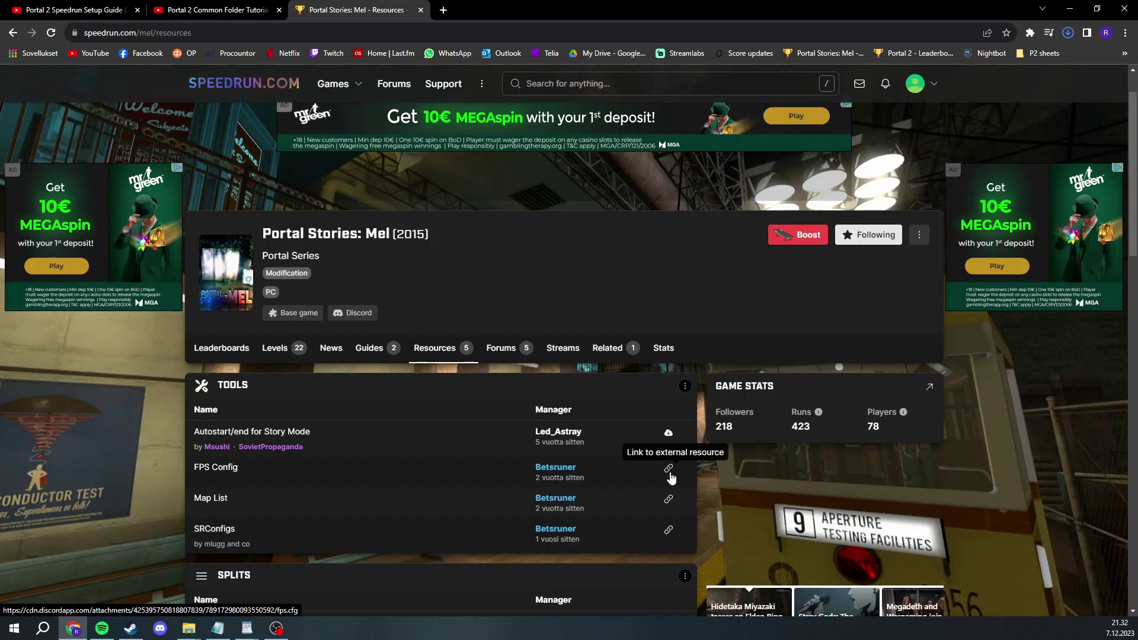
click(670, 471)
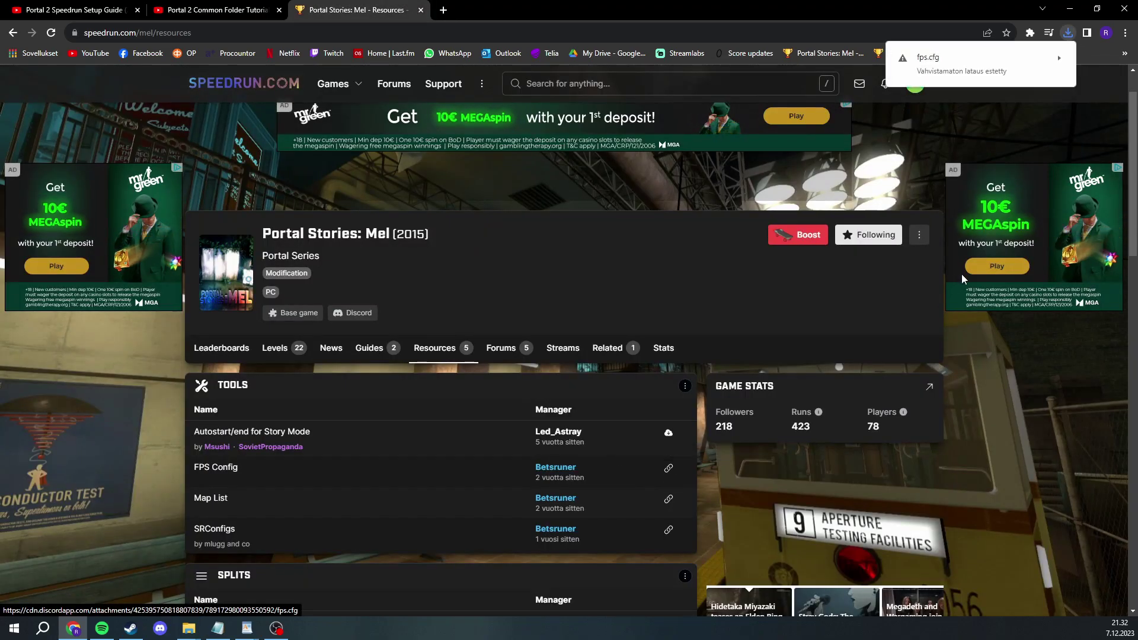
click(1053, 62)
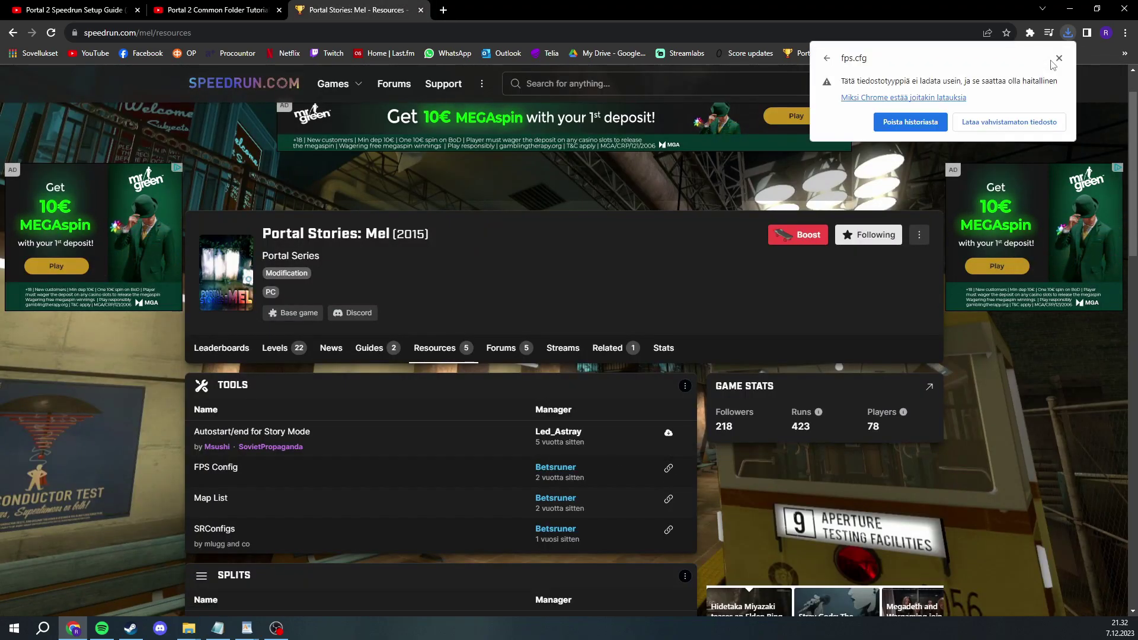
click(1005, 123)
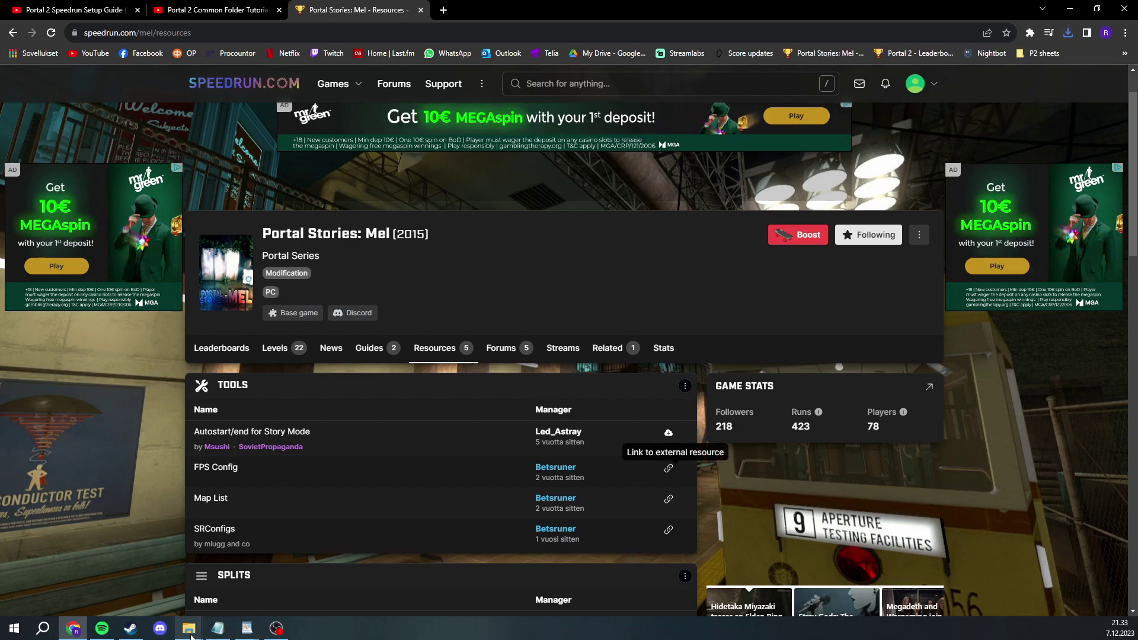
Switch to the portal_stories folder in File Explorer and open its cfg subfolder.
mouse_move(189, 629)
click(248, 580)
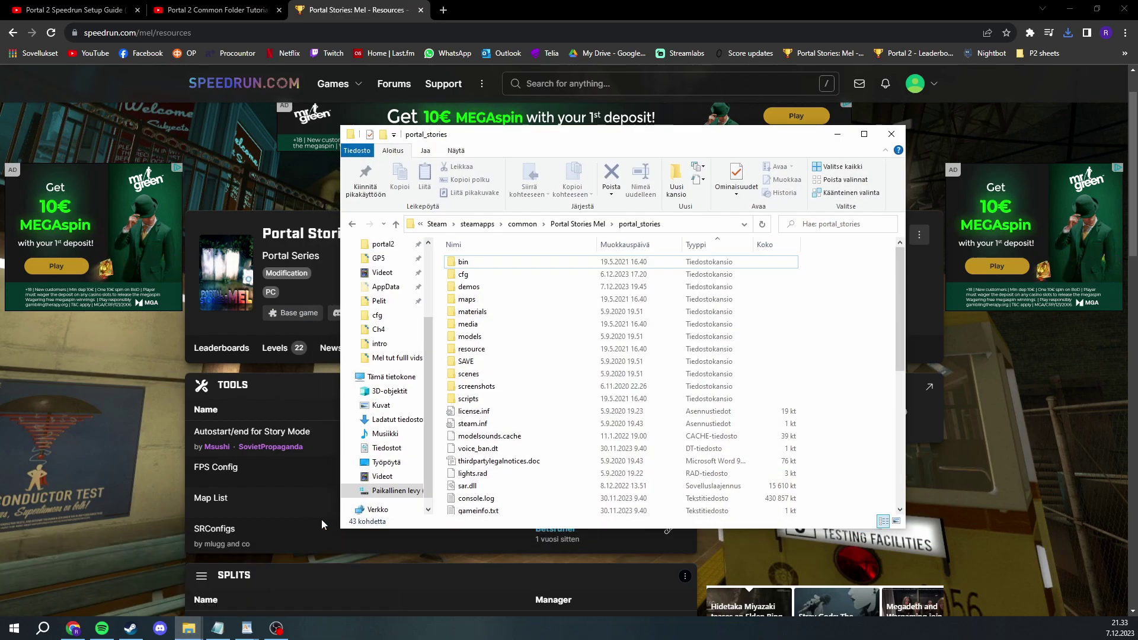
double_click(551, 274)
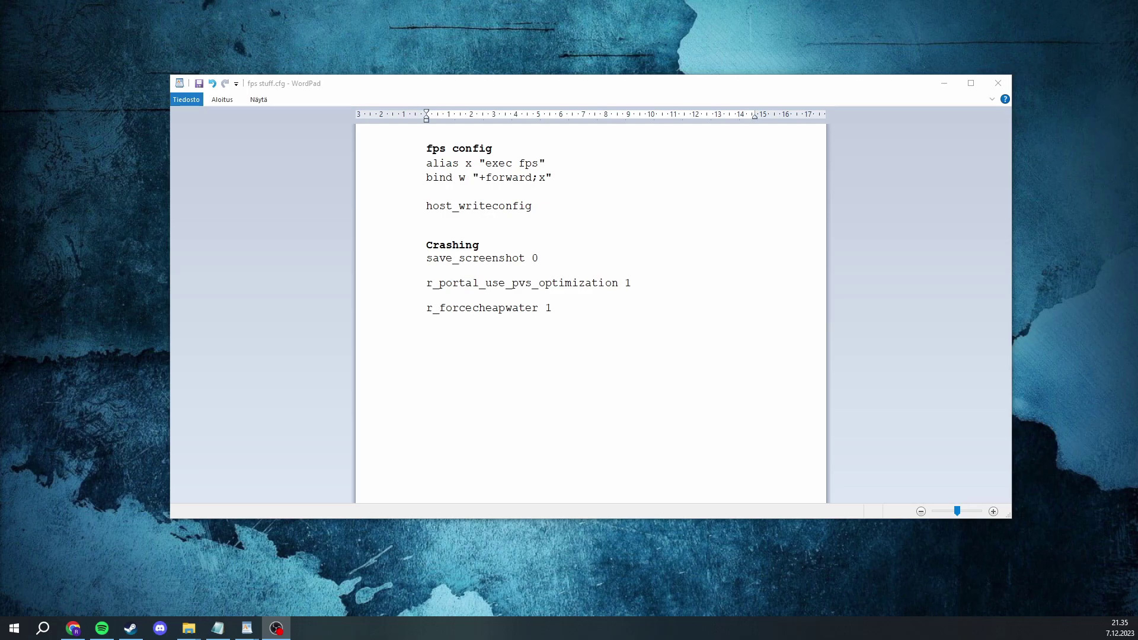
Switch to fps stuff.cfg in WordPad and review the exec fps alias, the w forward bind and host_writeconfig.
key(alt+Tab)
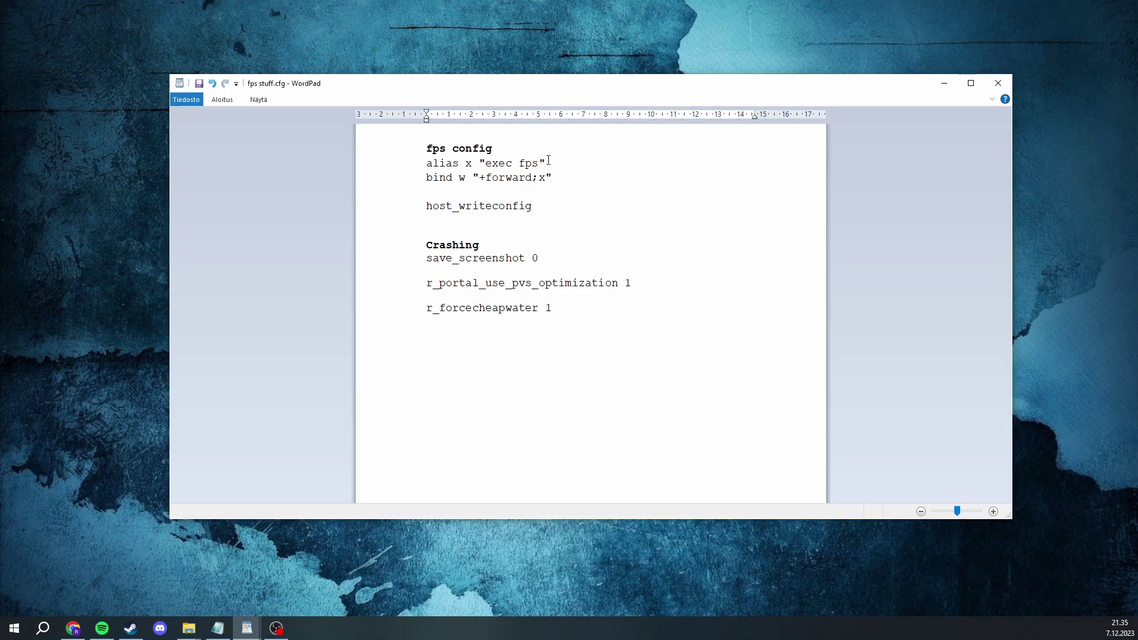
drag(548, 160, 423, 161)
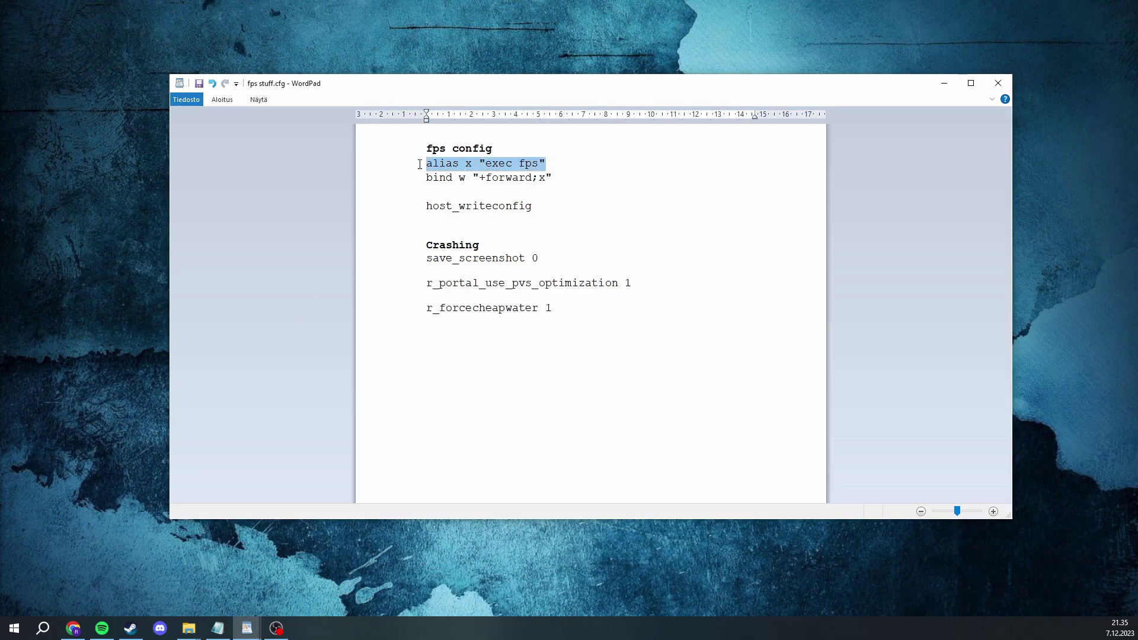
click(563, 173)
double_click(534, 177)
click(565, 177)
triple_click(565, 177)
click(571, 187)
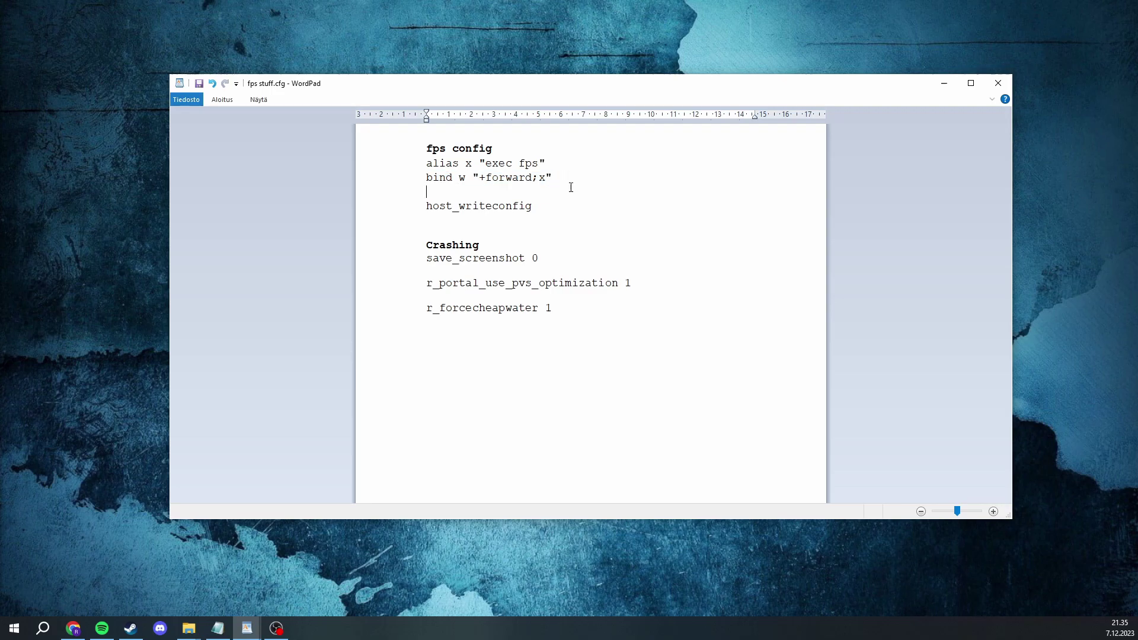
double_click(531, 206)
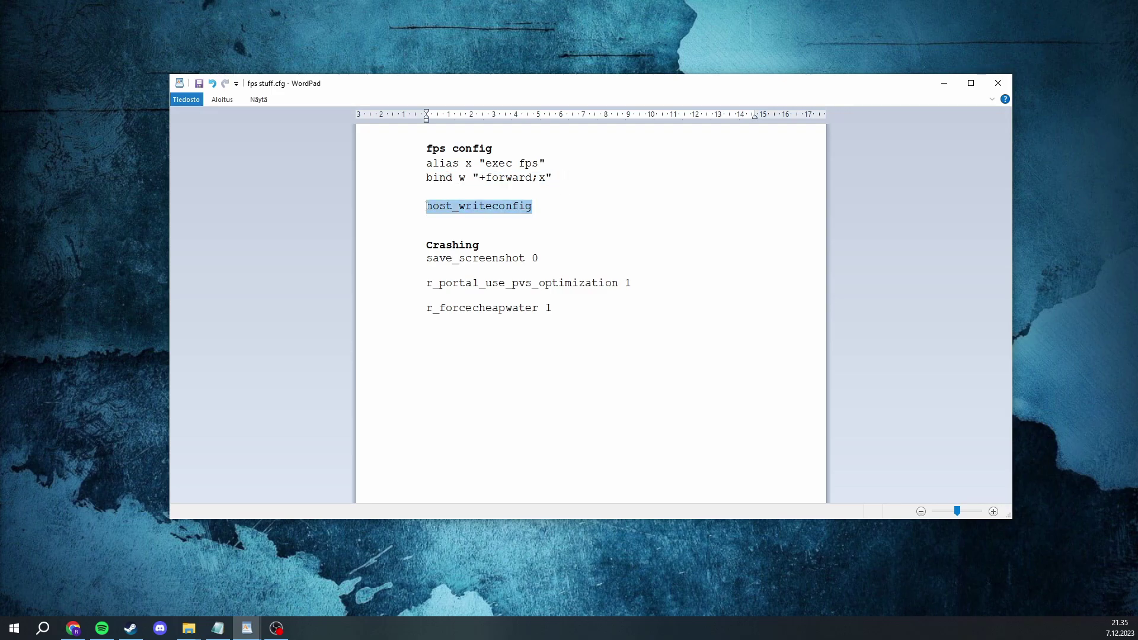
click(543, 211)
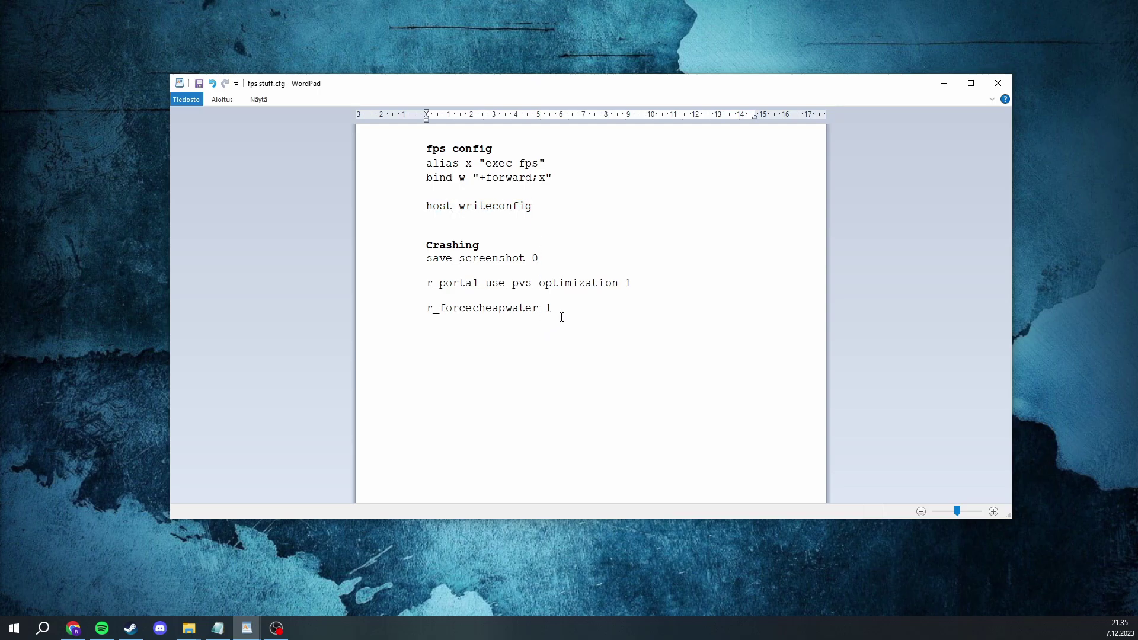
Review the Crashing commands by highlighting save_screenshot 0, r_portal_use_pvs_optimization 1 and r_forcecheapwater 1.
drag(564, 315, 426, 258)
click(583, 291)
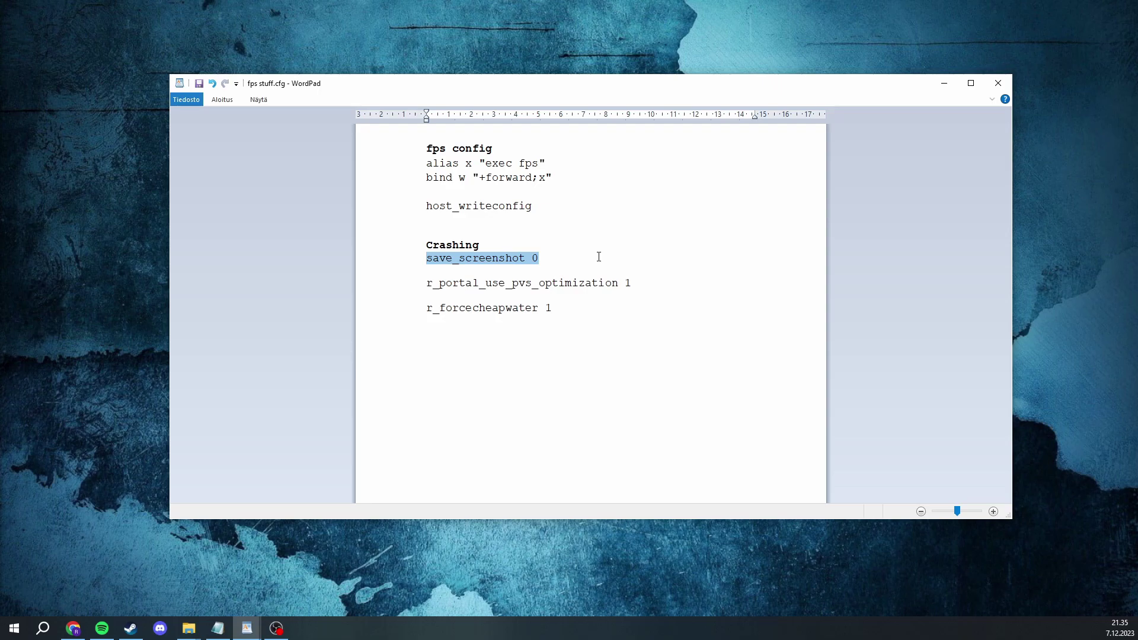
click(573, 339)
drag(648, 282, 411, 259)
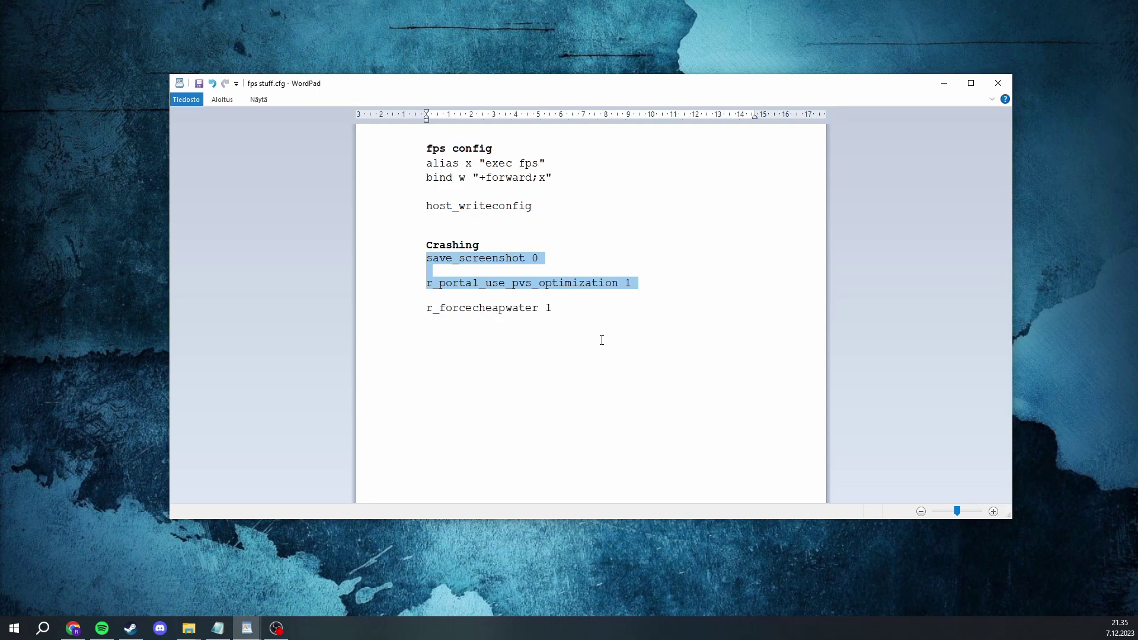
click(624, 343)
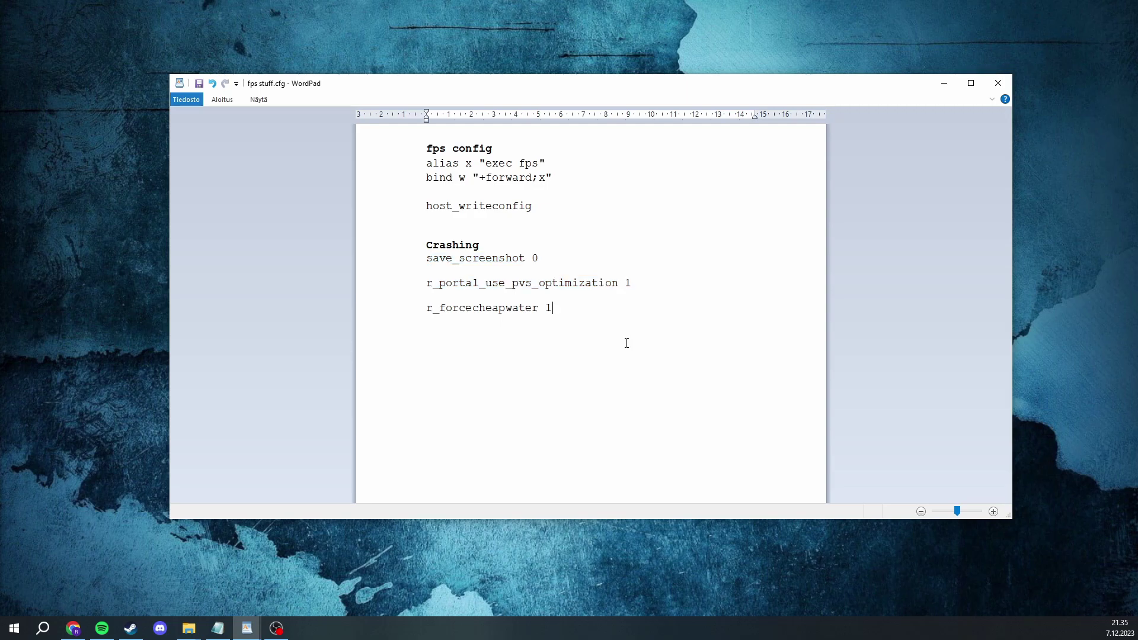
triple_click(564, 307)
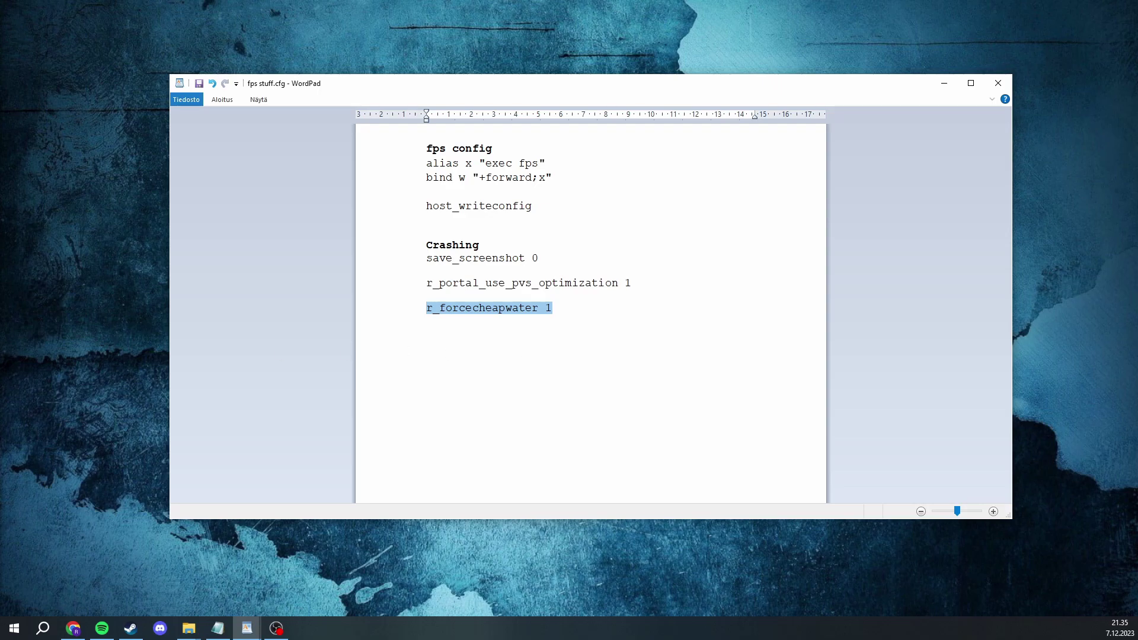
Switch to the Portal Stories: Mel page on speedrun.com in Chrome, open the run submission form and look through its fields.
key(alt+Tab)
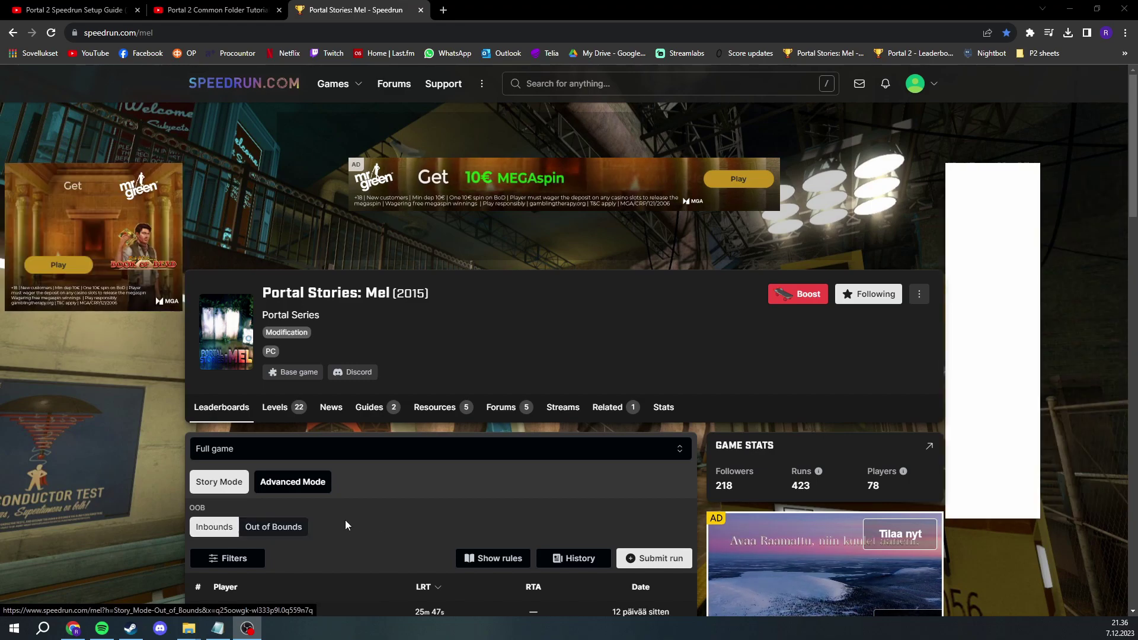
click(649, 562)
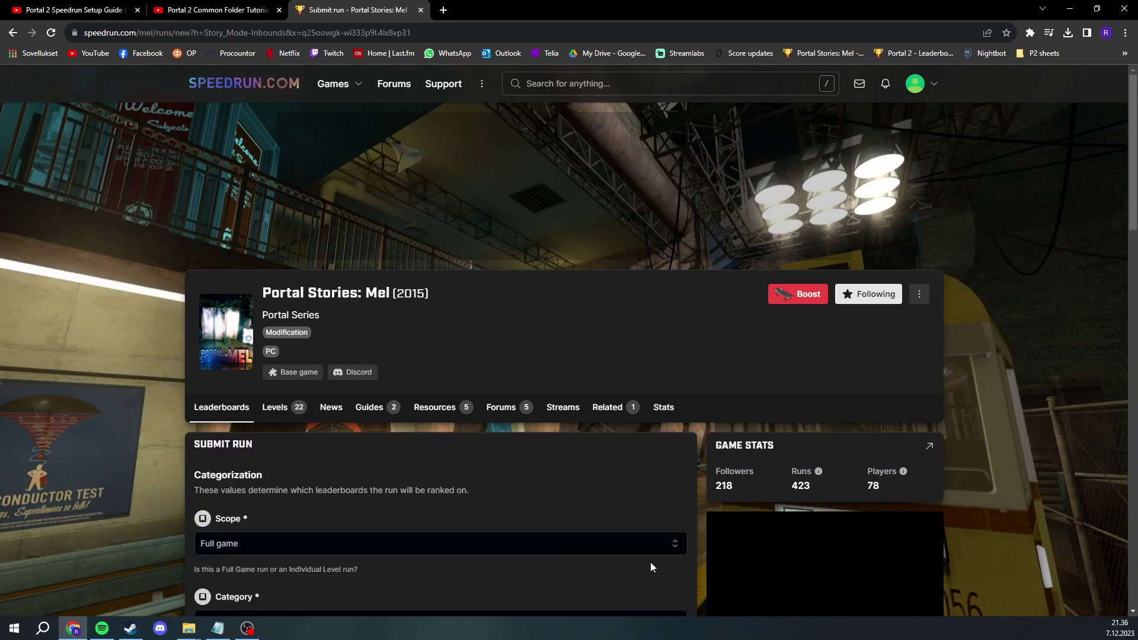
scroll(512, 514, down, 8)
scroll(512, 520, down, 4)
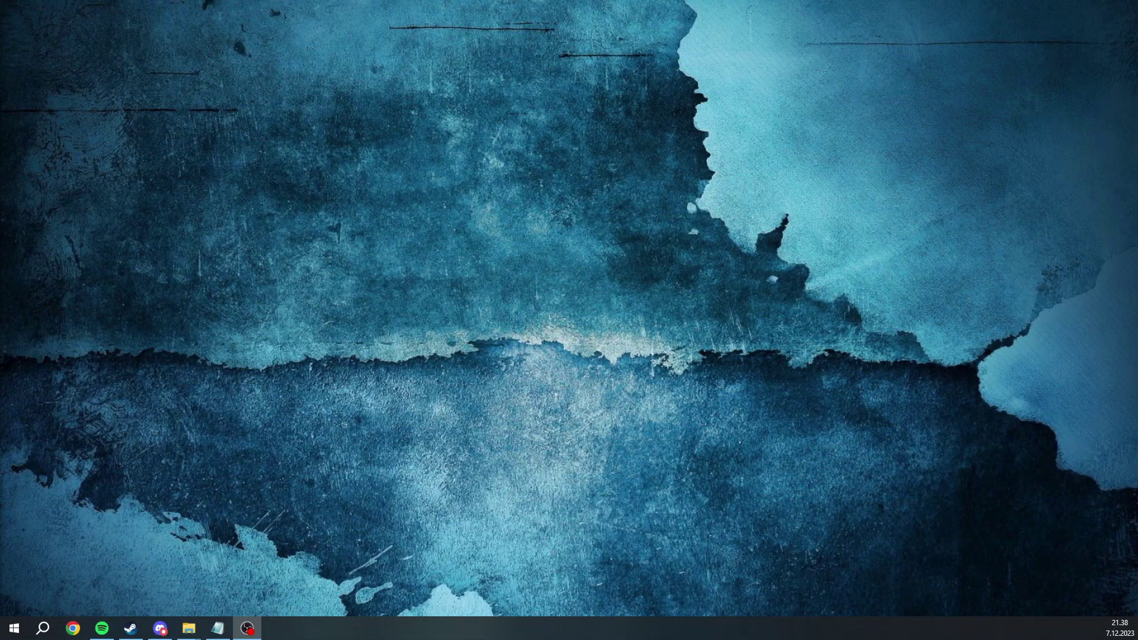
Switch to Discord and open the help channel under Help Desk on the Portal 2 speedrun server.
click(160, 630)
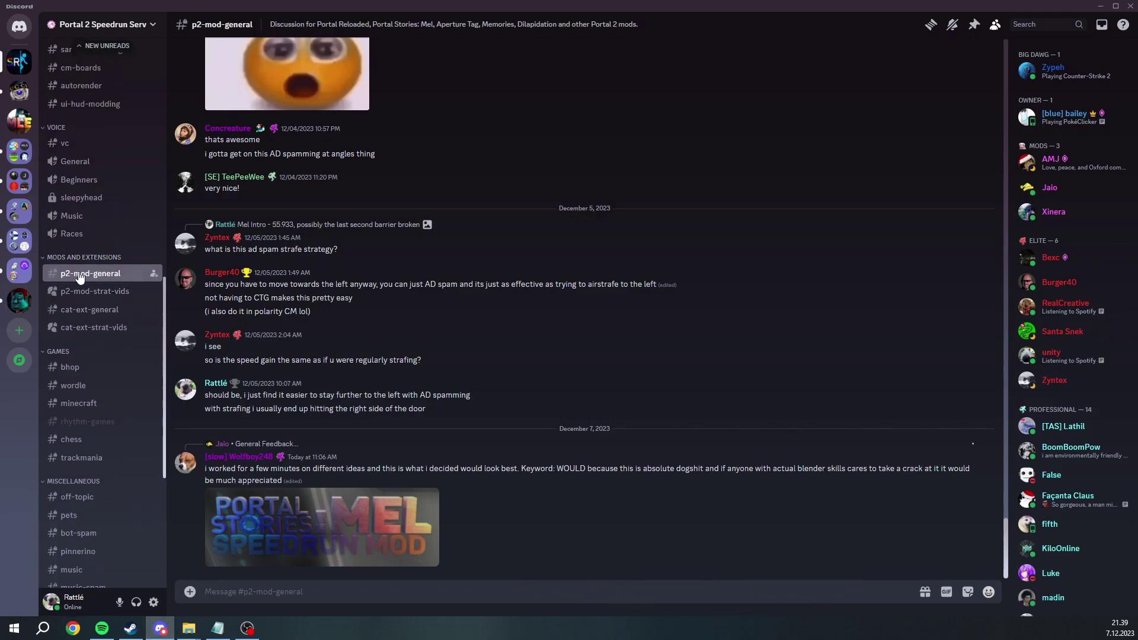
scroll(80, 277, up, 5)
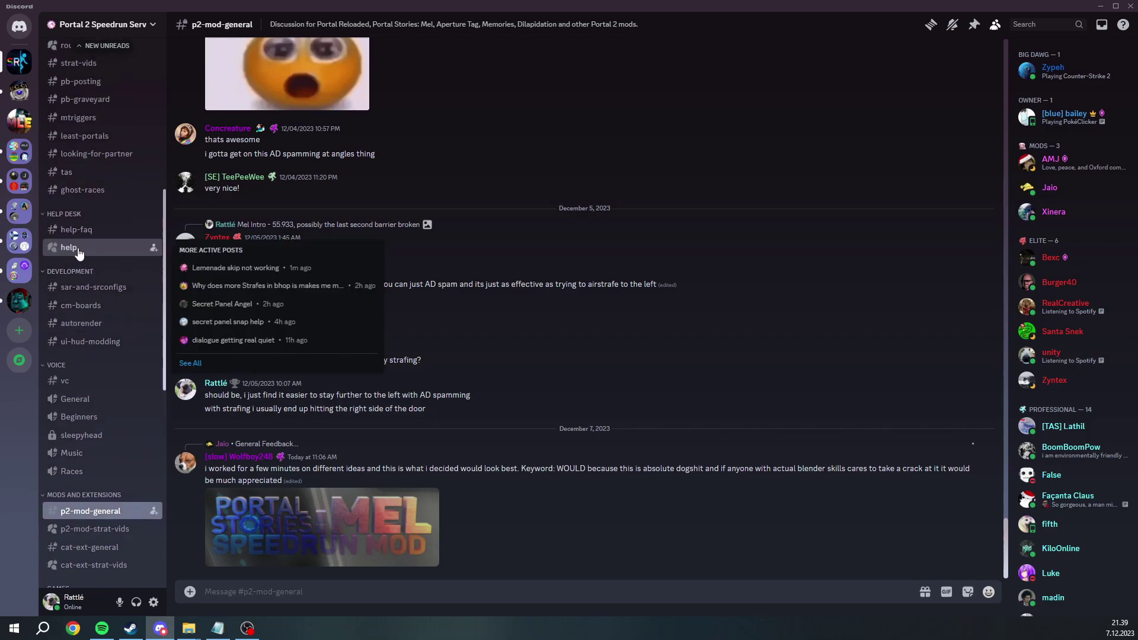
click(77, 253)
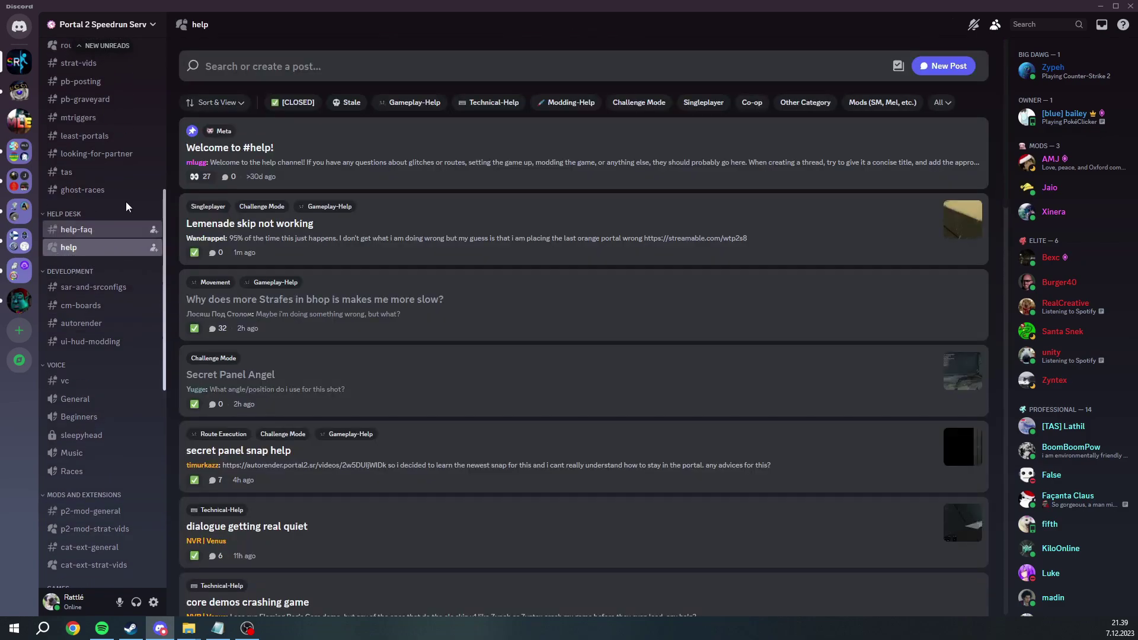